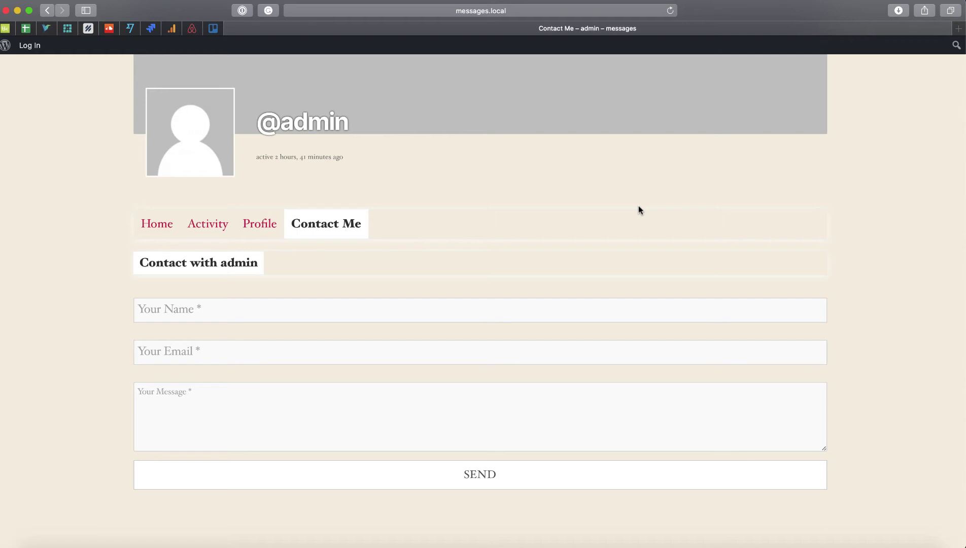
scroll(638, 210, up, 5)
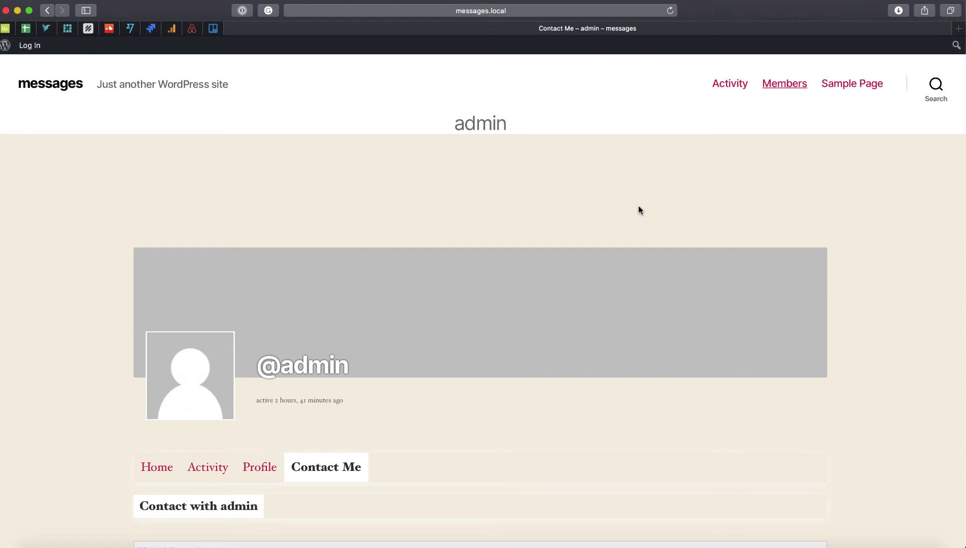
scroll(638, 209, down, 3)
scroll(285, 198, down, 2)
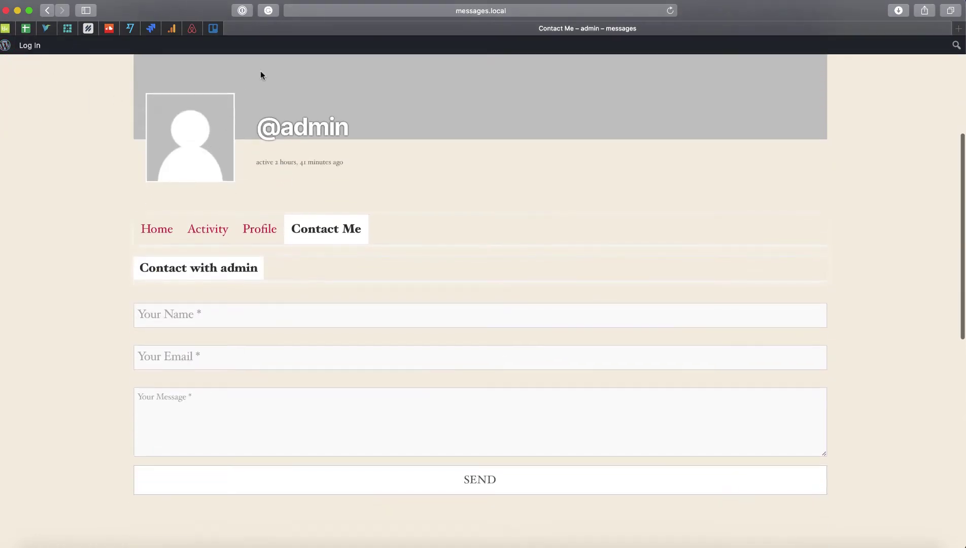
scroll(372, 158, down, 1)
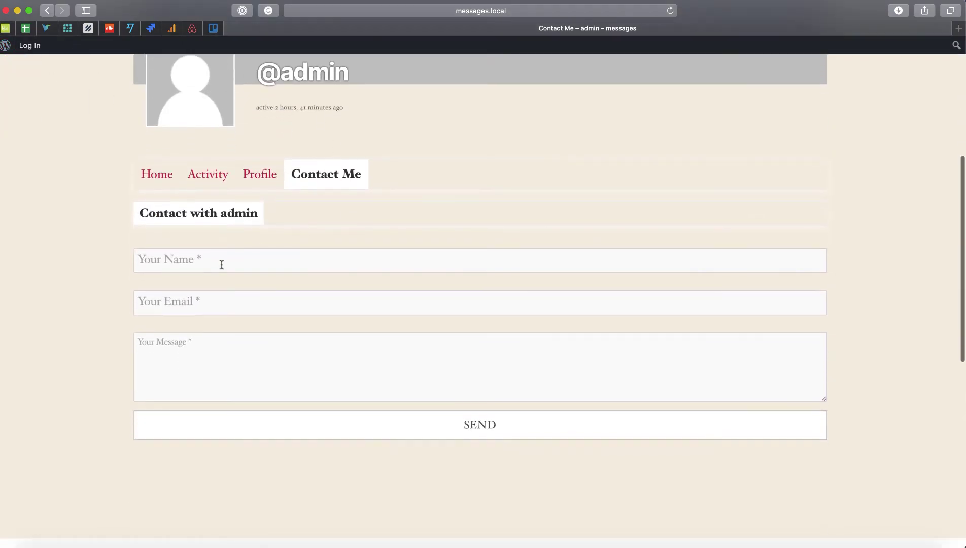
- Fill in sender name, email and the message 'let us add a nice message', then send it to admin
click(226, 264)
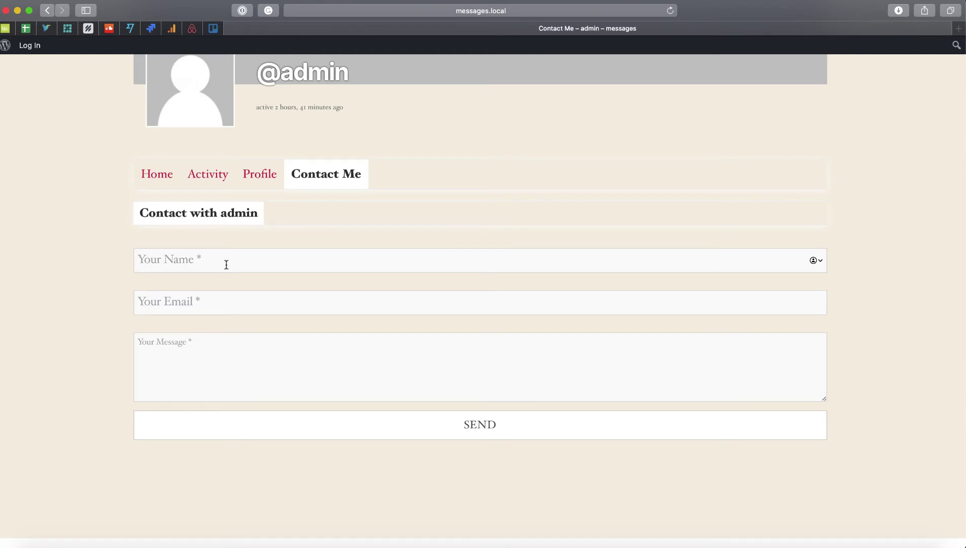
text(Sven)
click(226, 301)
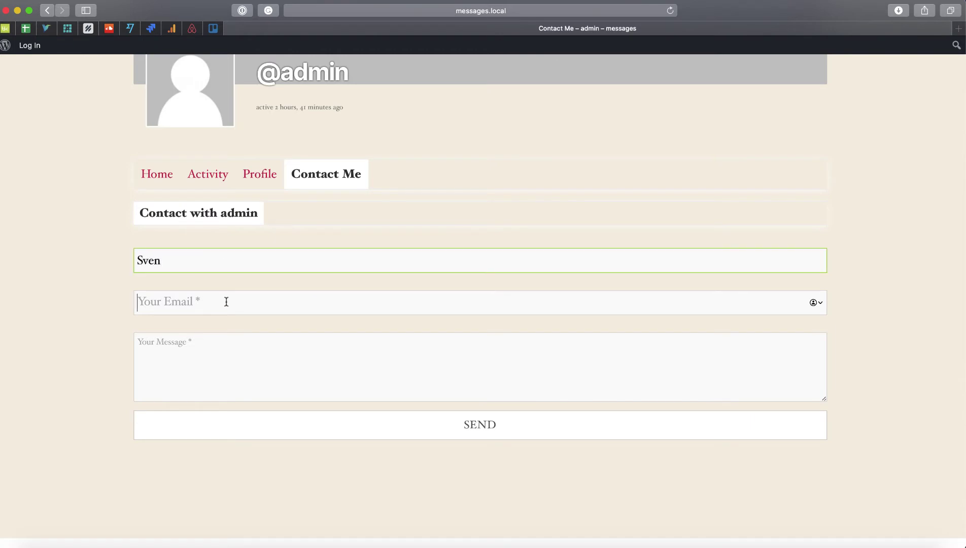
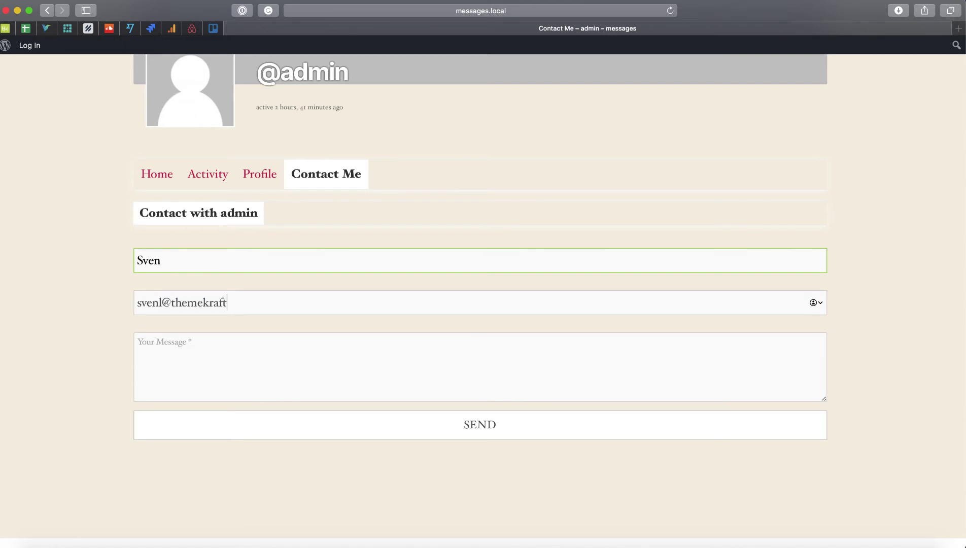
key(Tab)
text(let)
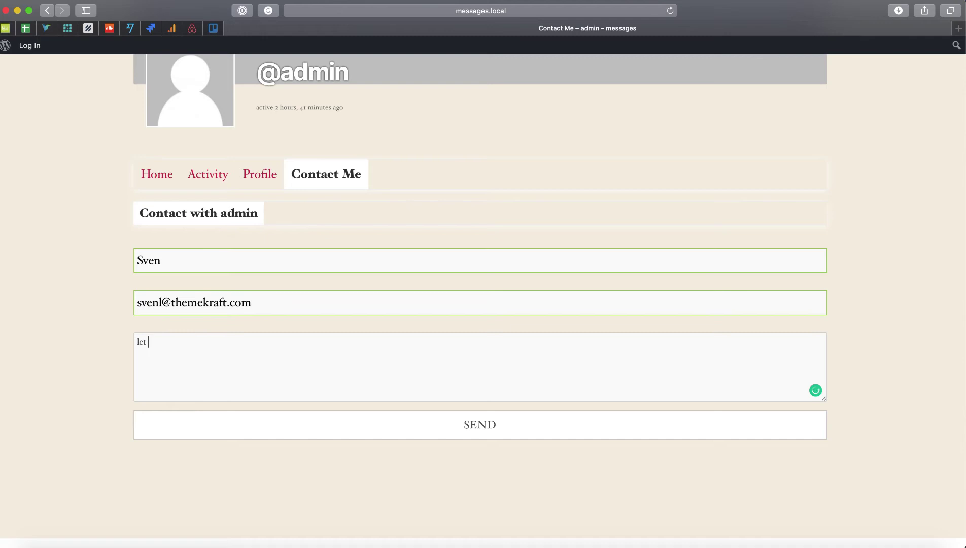
text( us add a n)
text(ice message)
click(459, 429)
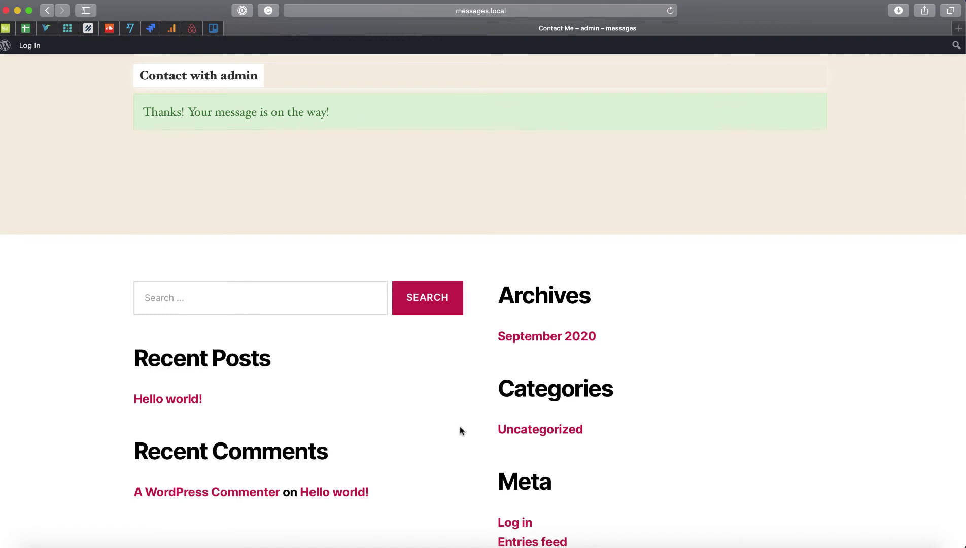
scroll(460, 427, up, 1)
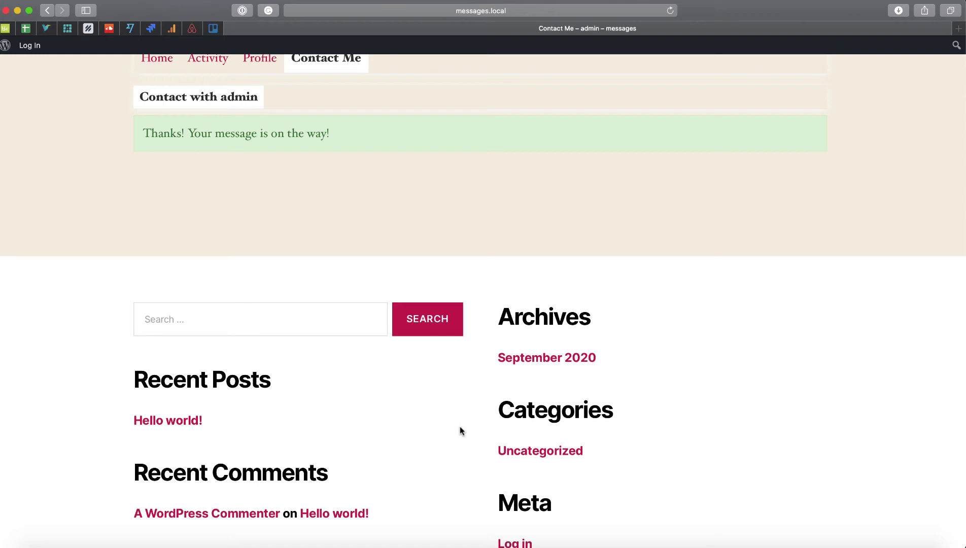
- View the Contact Form Submission email in MailHog via Local's mail inbox
click(254, 542)
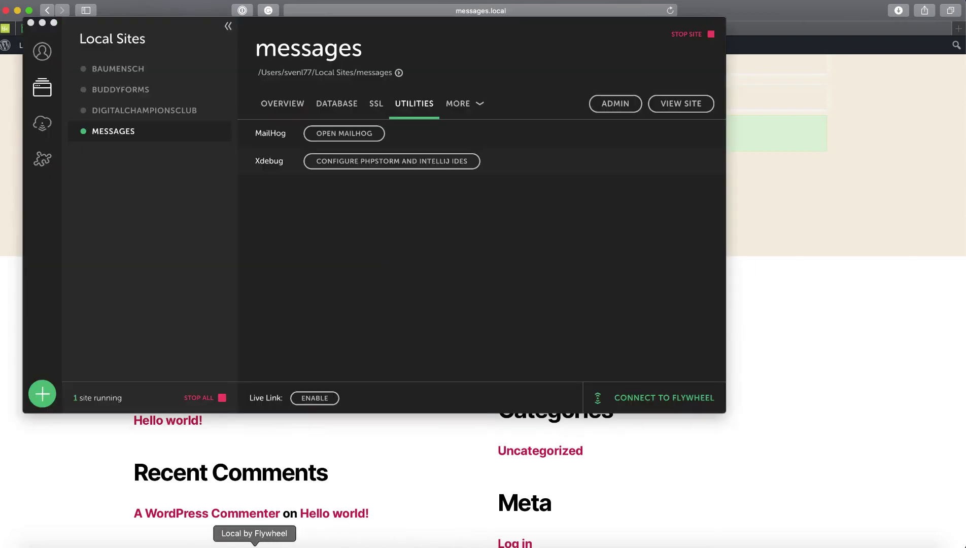
click(353, 133)
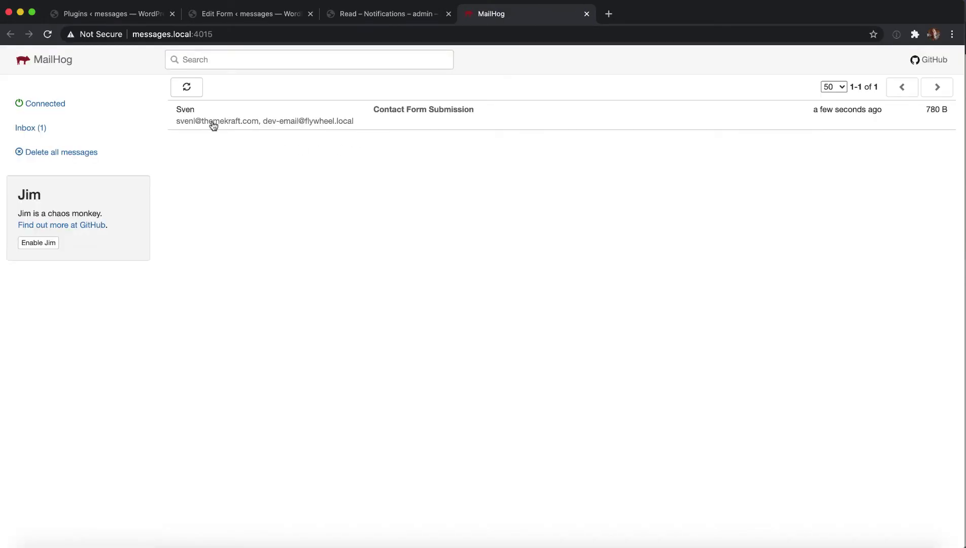
click(239, 126)
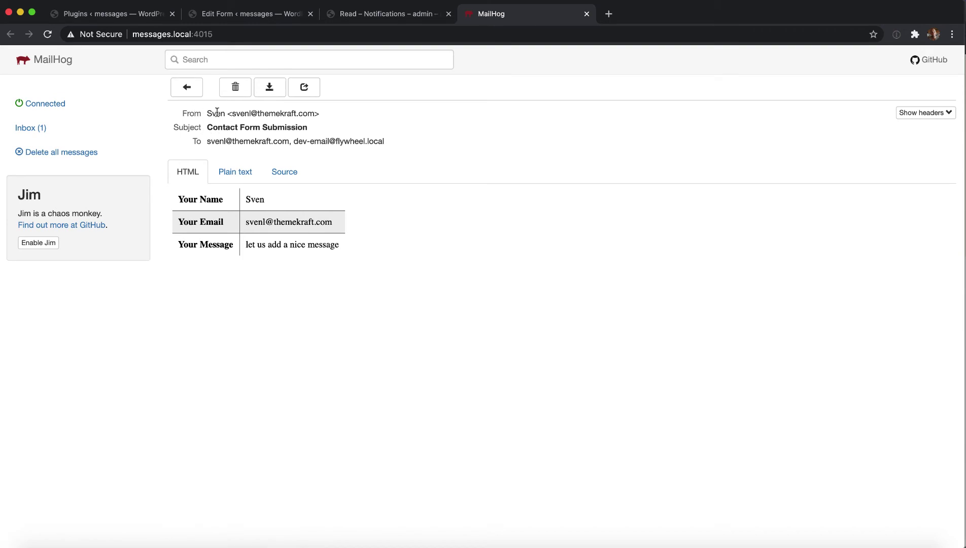
- Select the email's whole From line to check the sender address, then clear the selection
drag(231, 114, 320, 116)
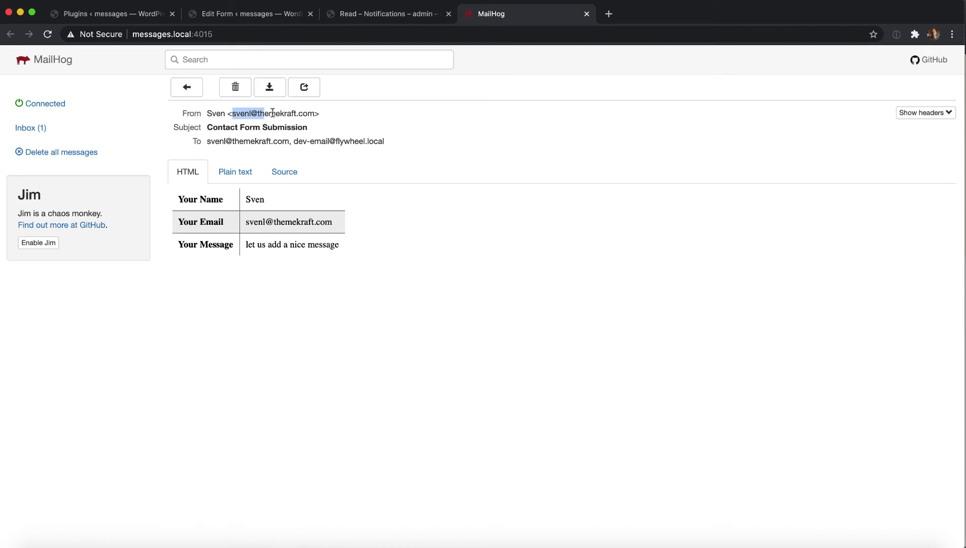
triple_click(320, 117)
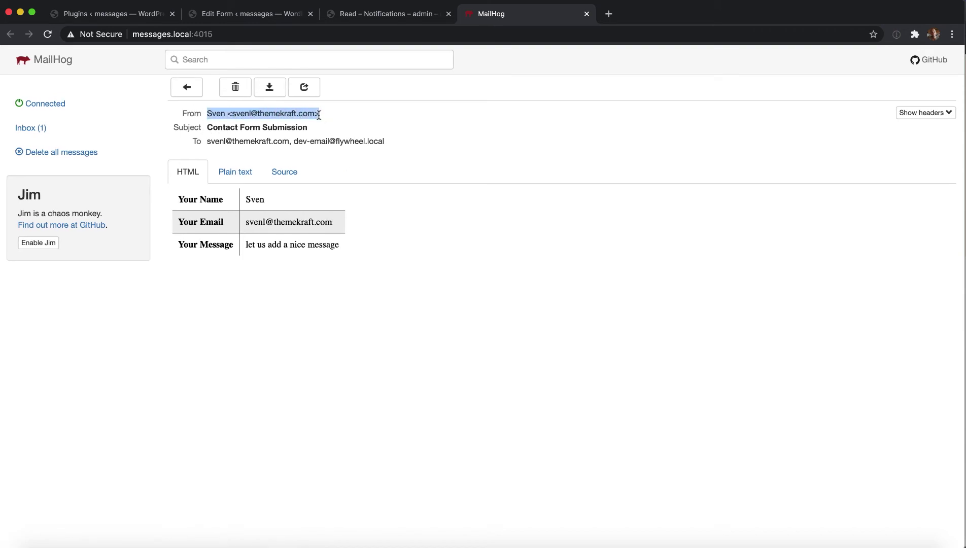
click(195, 115)
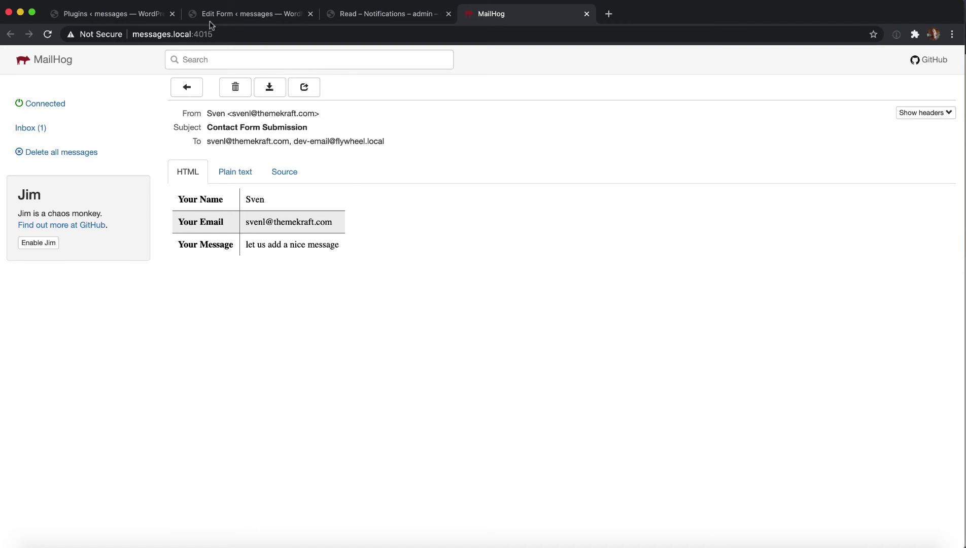
- Return to the Contact Me form editor to review its BP Member Profiles integration
click(228, 17)
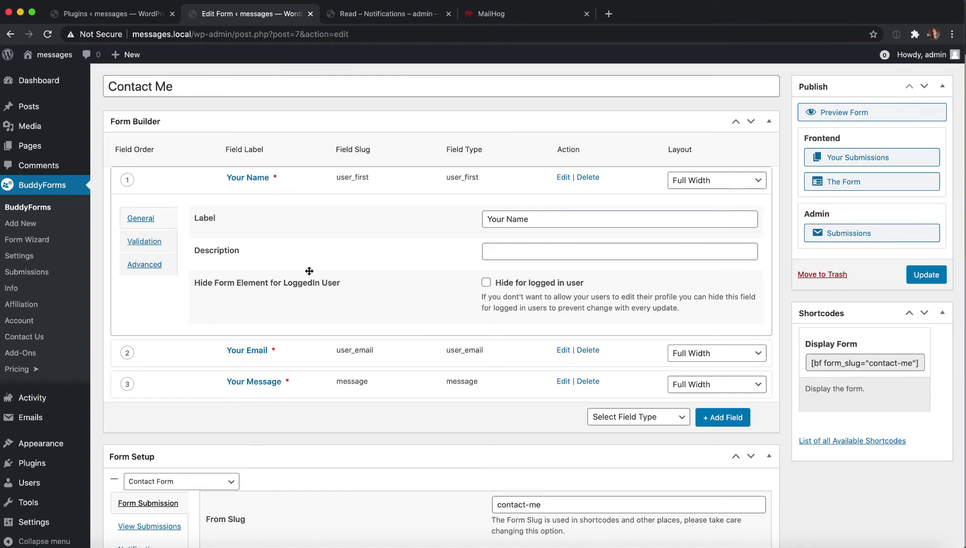
scroll(309, 269, down, 1)
scroll(309, 270, down, 2)
scroll(310, 271, down, 1)
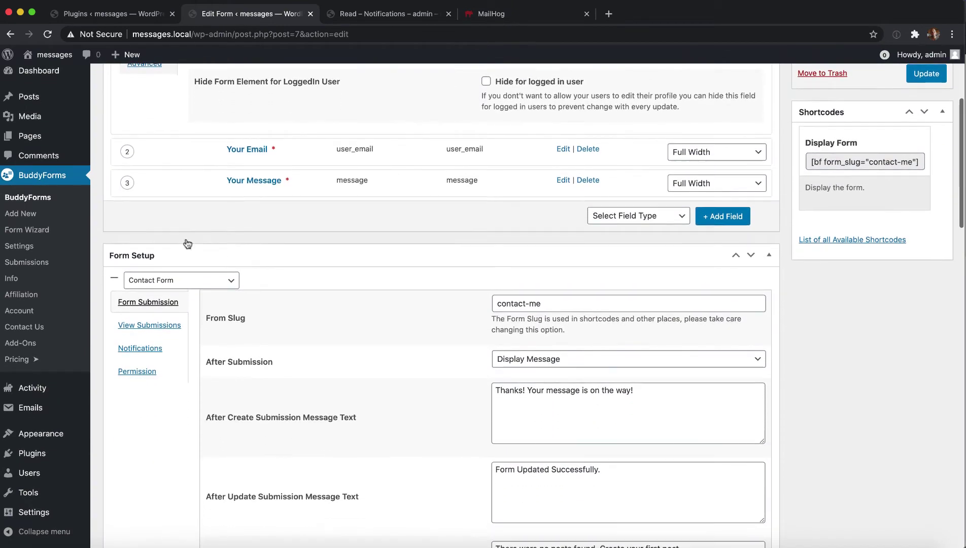
scroll(188, 241, up, 3)
scroll(286, 224, down, 4)
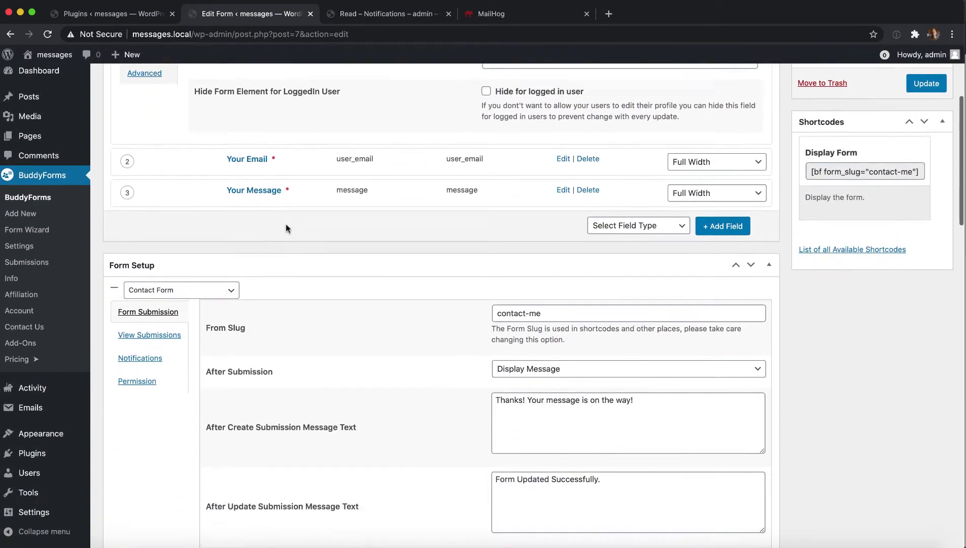
scroll(286, 225, down, 1)
scroll(286, 226, down, 5)
scroll(285, 229, down, 3)
scroll(286, 229, down, 5)
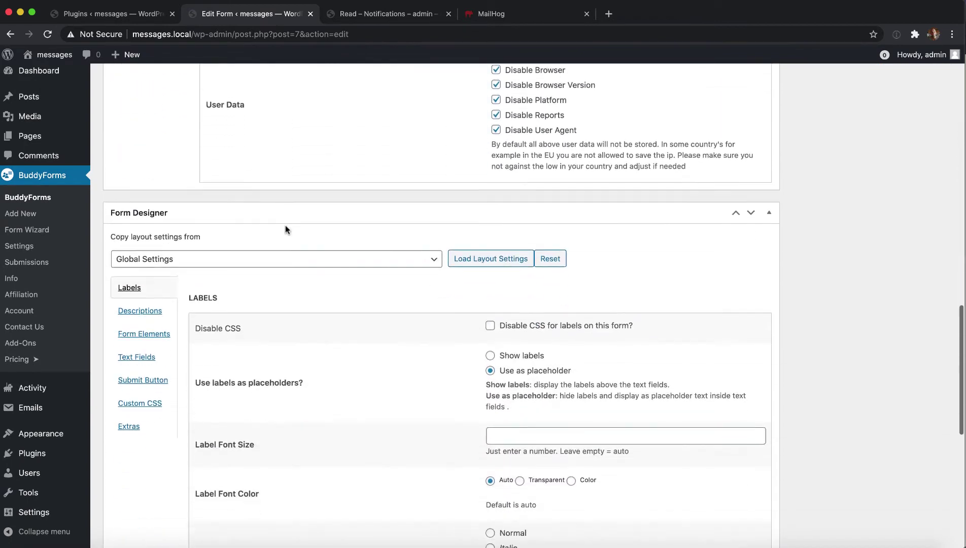
scroll(286, 229, down, 4)
scroll(286, 227, down, 4)
scroll(284, 226, down, 1)
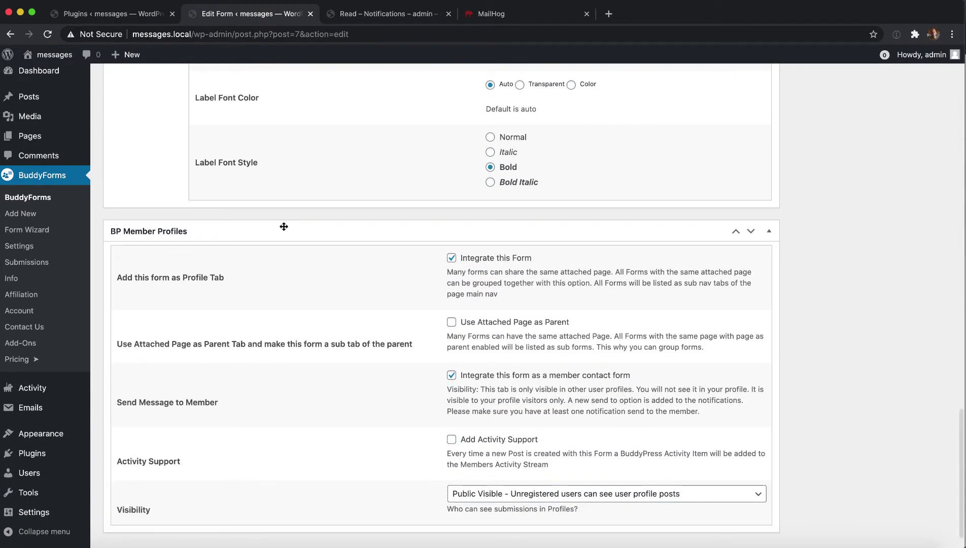
scroll(284, 227, down, 1)
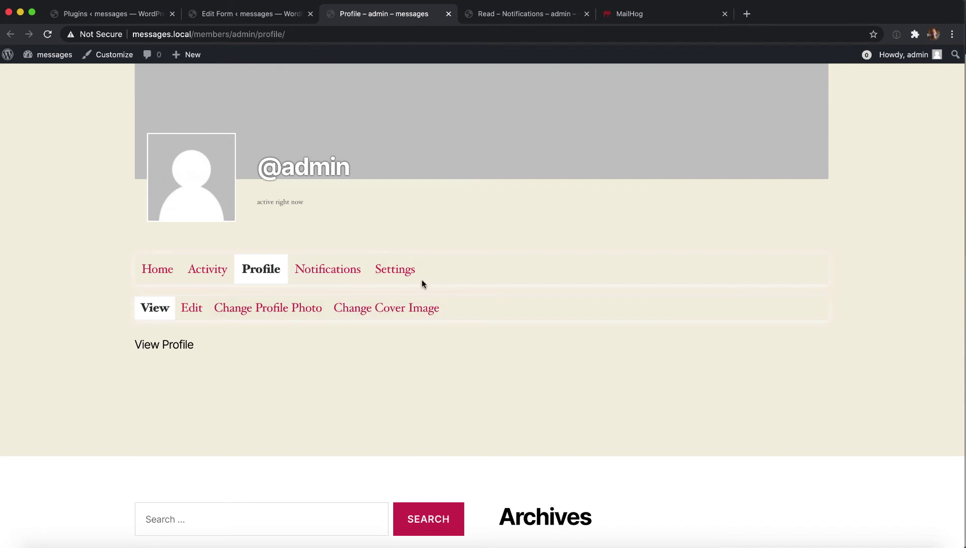
- Load the admin profile's contact-me page address in the second browser
click(301, 36)
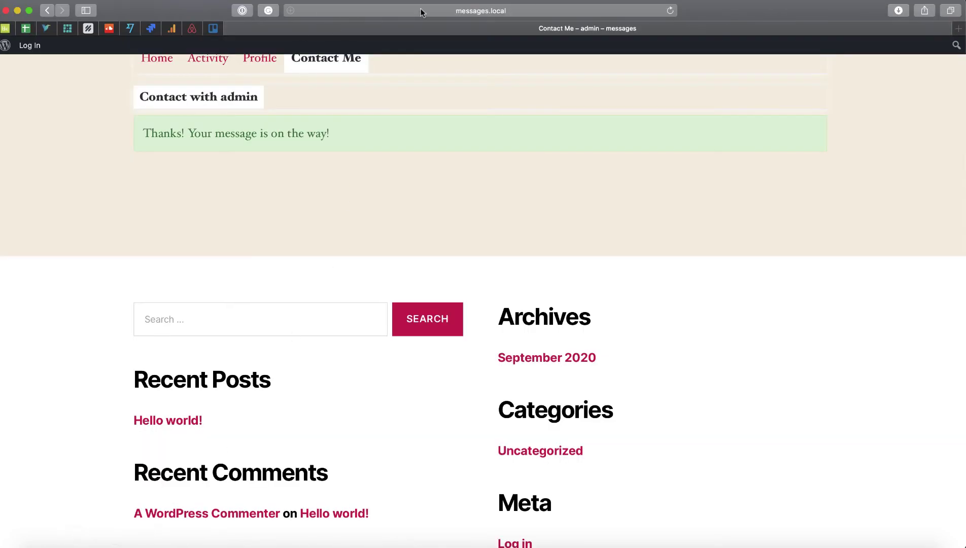
click(322, 10)
key(super+v)
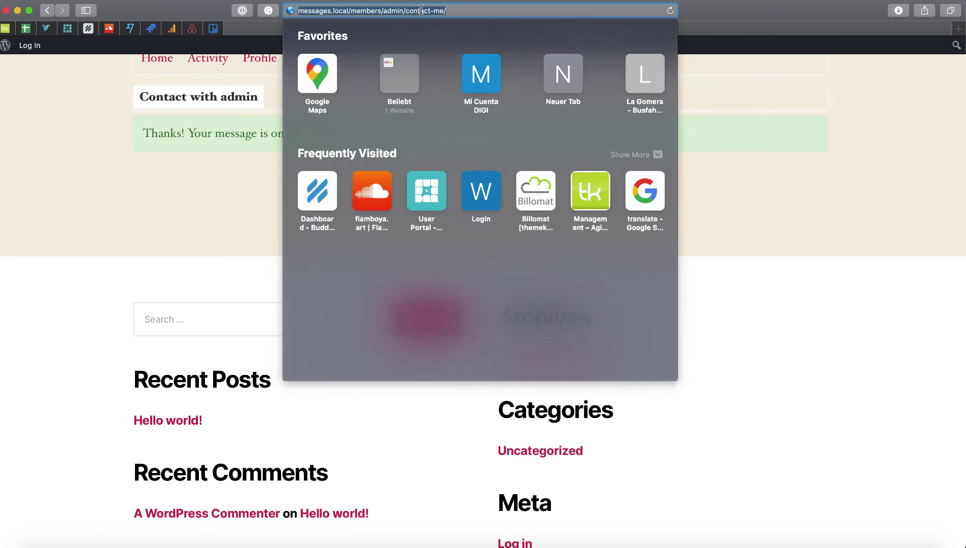
key(Return)
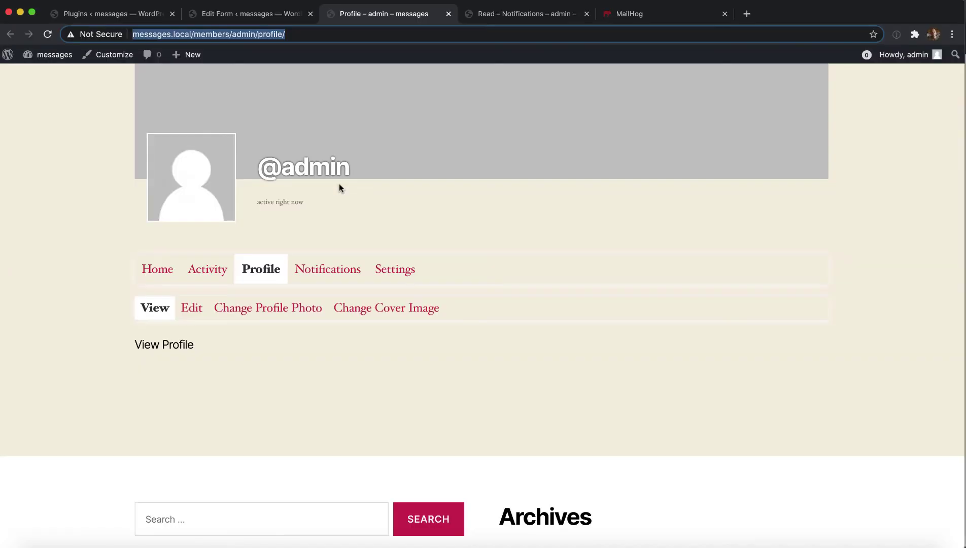
- Rename the form to 'Contact Me Please', save it, and toggle the member contact form option
click(281, 17)
click(209, 88)
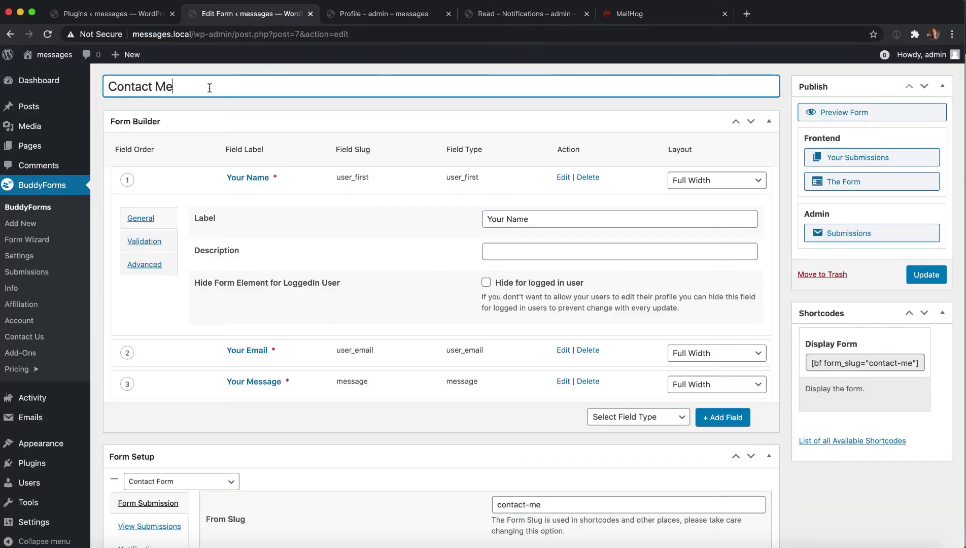
text(Ple)
text(ase)
click(924, 275)
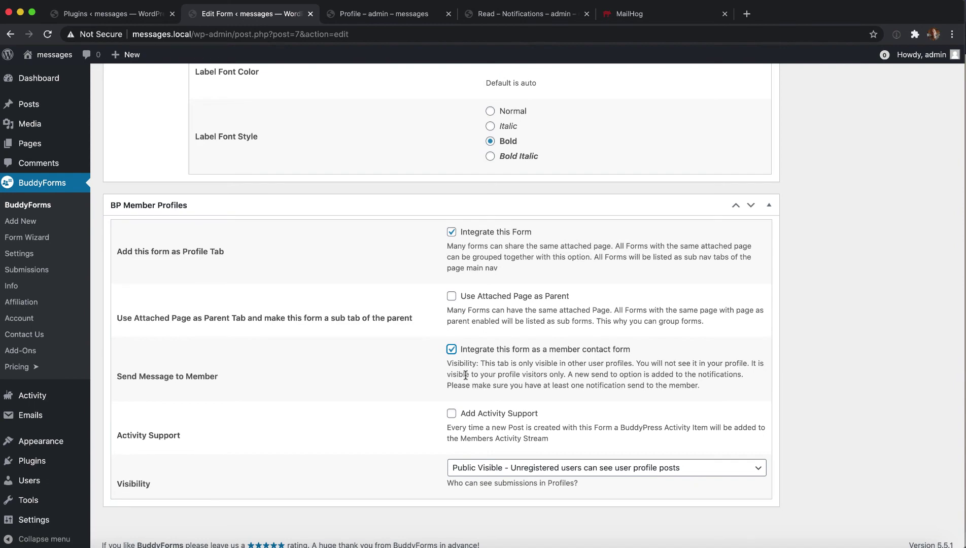
click(451, 350)
scroll(875, 295, up, 10)
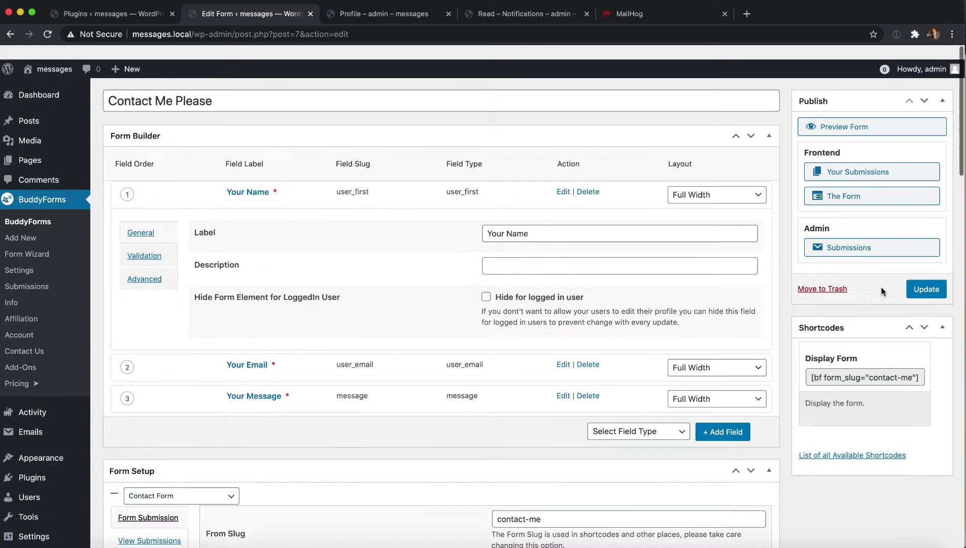
- Save the form settings and view the admin profile's Contact Me Please submissions list
click(925, 274)
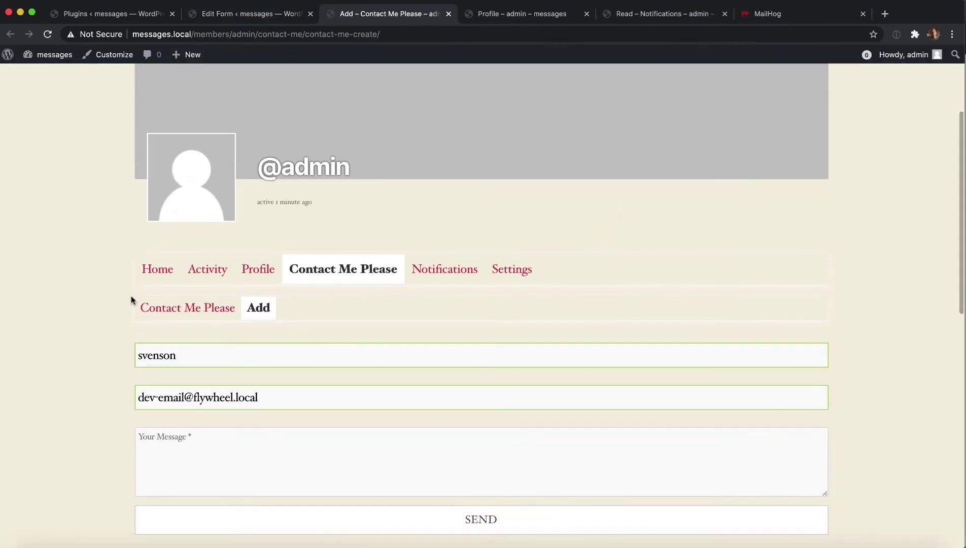
click(166, 309)
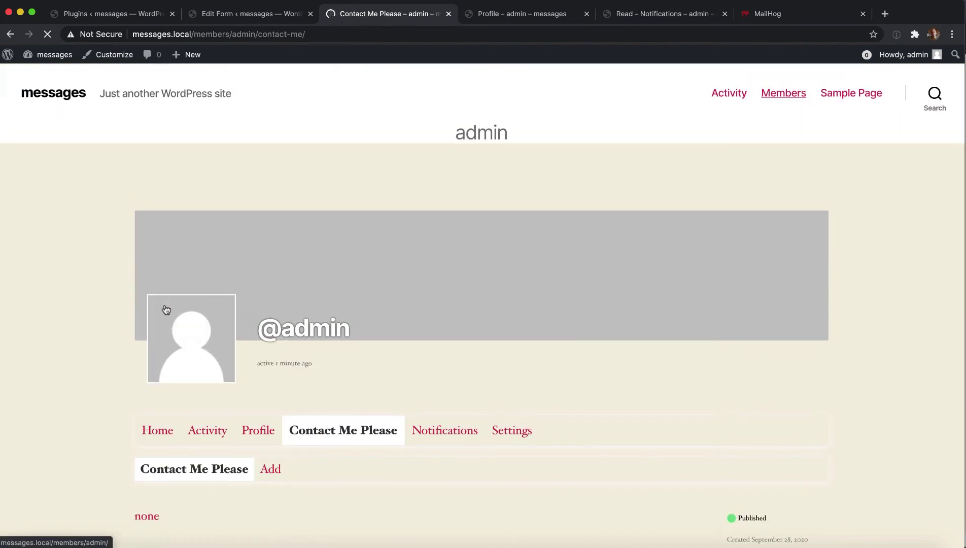
scroll(265, 343, down, 2)
scroll(389, 383, down, 2)
scroll(389, 382, down, 3)
scroll(390, 382, down, 1)
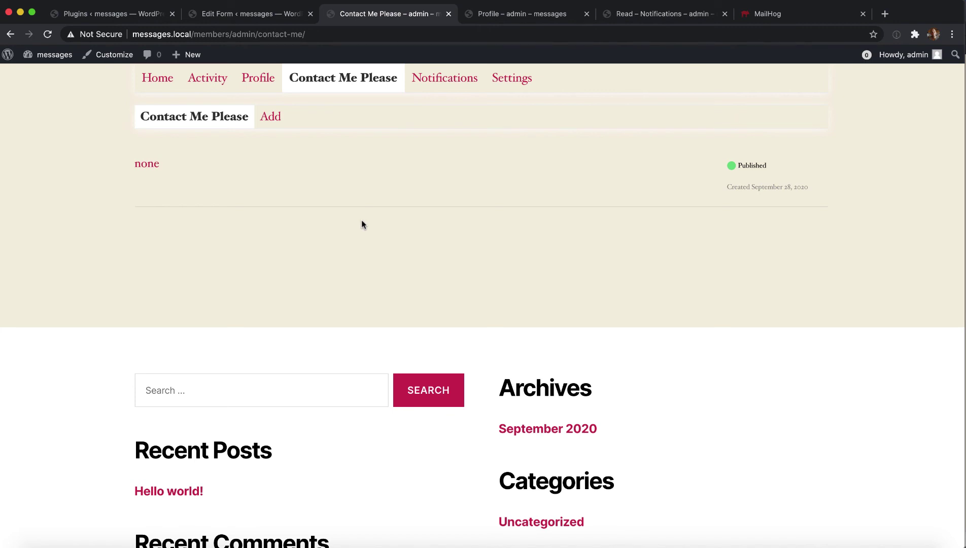
key(ctrl+shift+Tab)
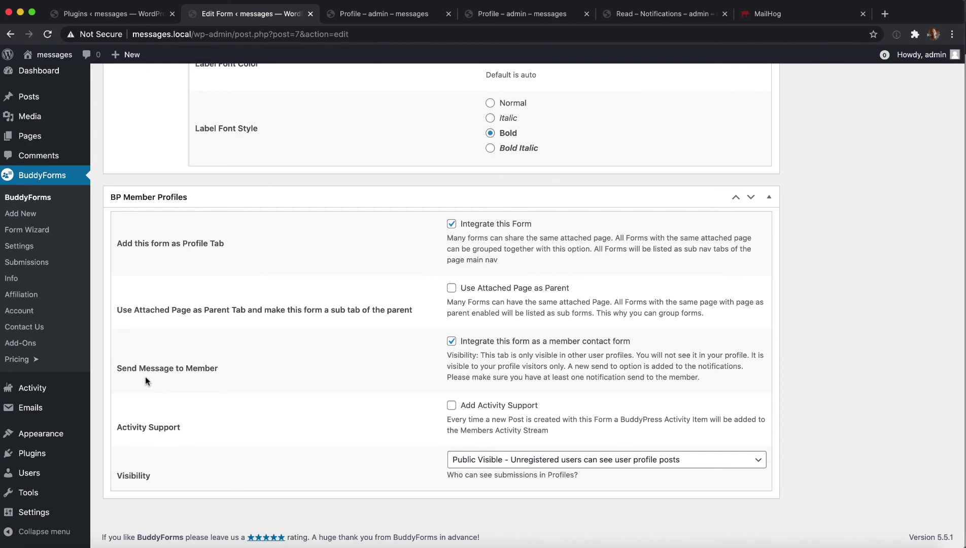
scroll(443, 373, up, 3)
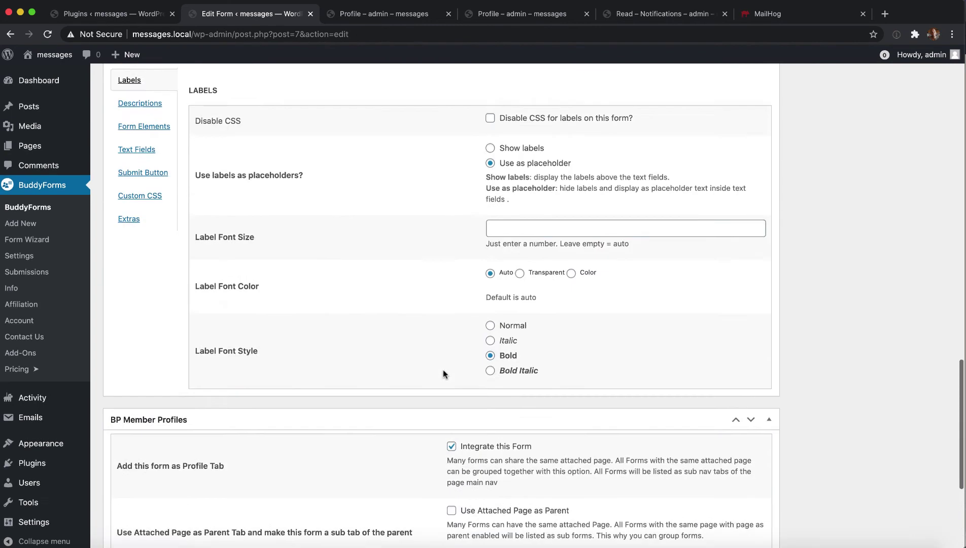
scroll(443, 370, up, 10)
click(165, 161)
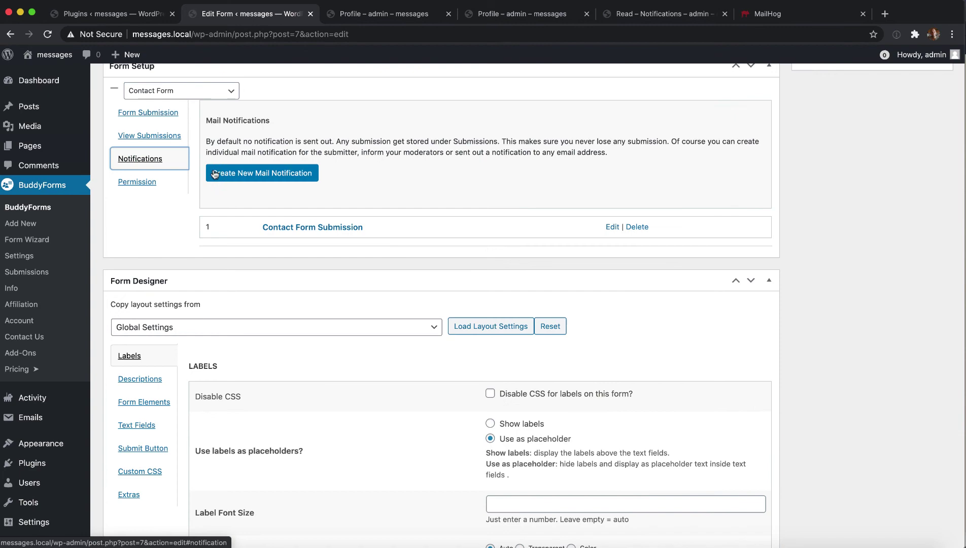
click(276, 230)
scroll(403, 272, down, 2)
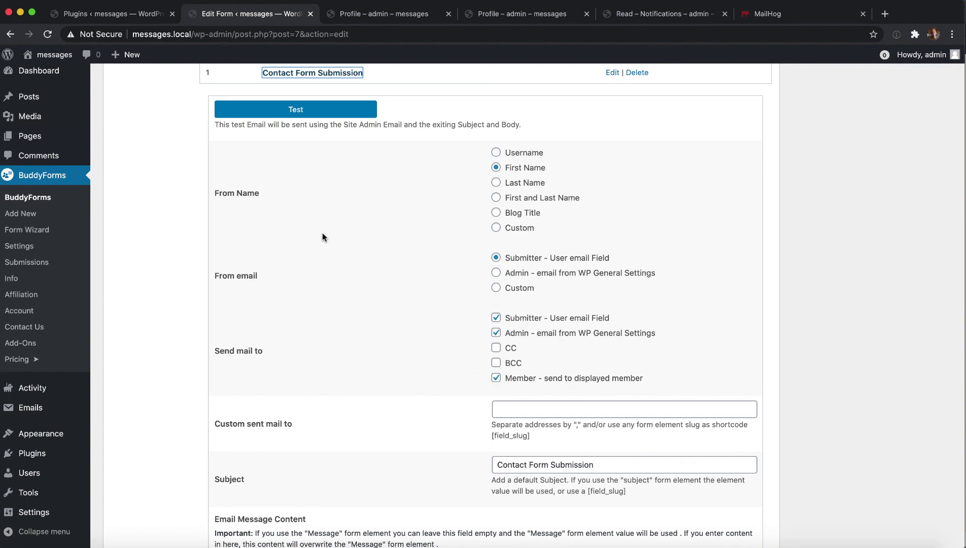
click(319, 74)
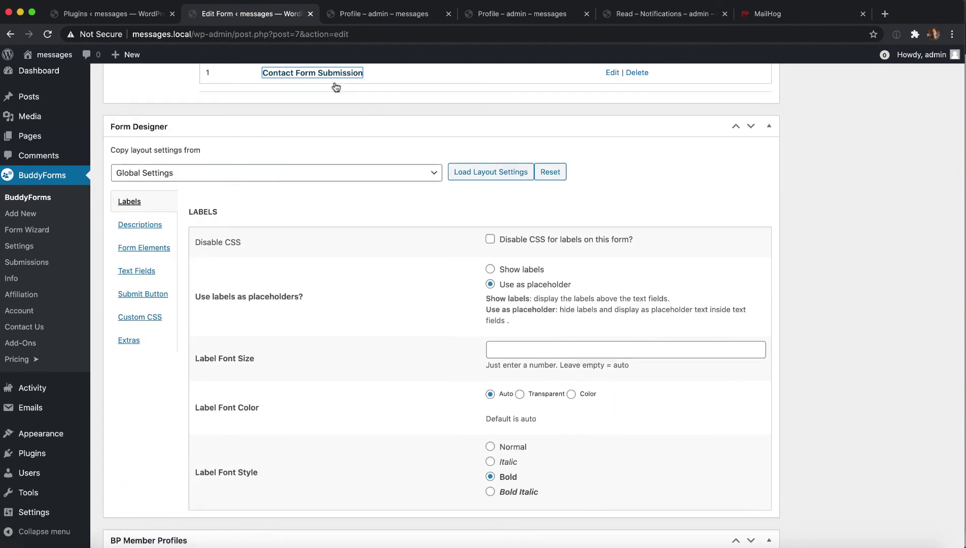
scroll(501, 189, up, 10)
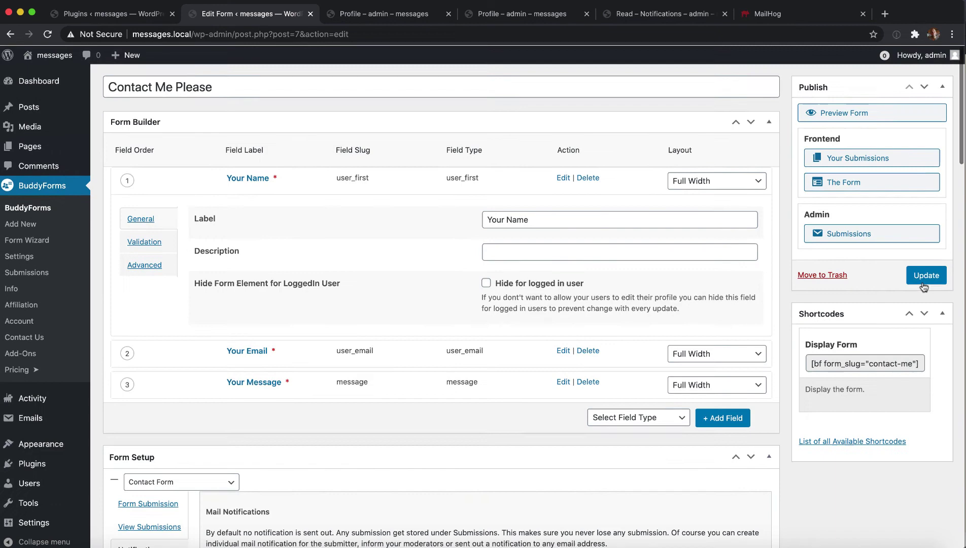
- Save the form settings, triggering the 'This Form is Broken!' mail notification notice
click(925, 278)
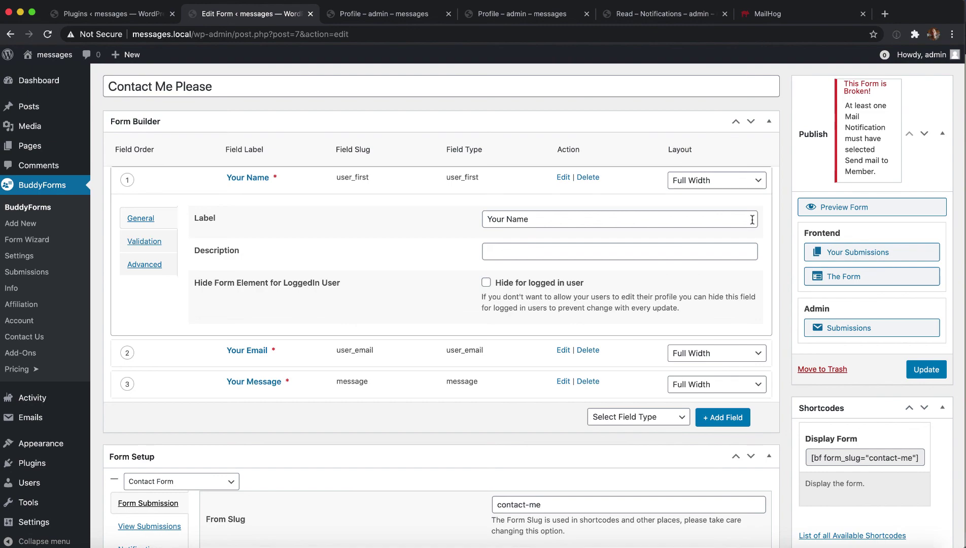
scroll(752, 220, down, 2)
scroll(752, 220, down, 5)
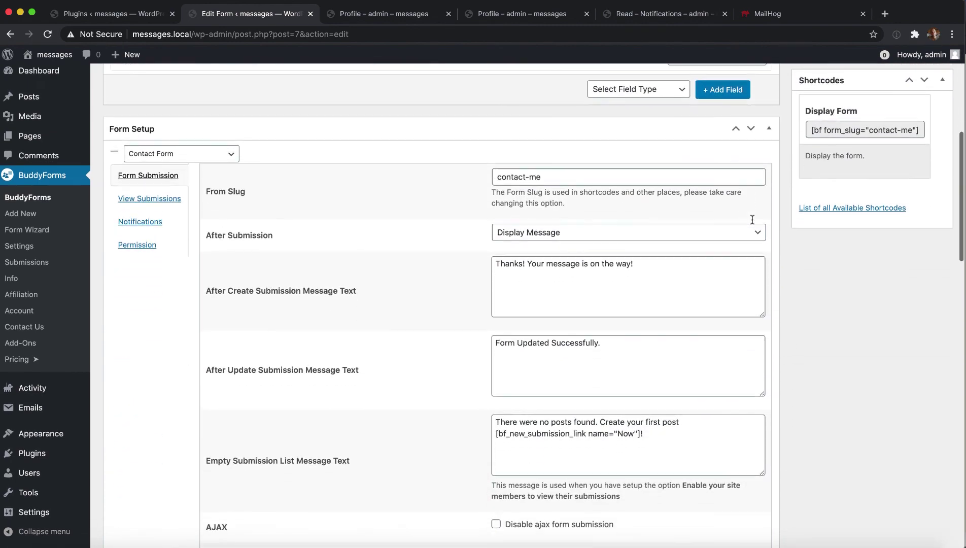
scroll(751, 220, down, 3)
scroll(752, 219, down, 8)
scroll(752, 218, down, 6)
scroll(752, 219, down, 1)
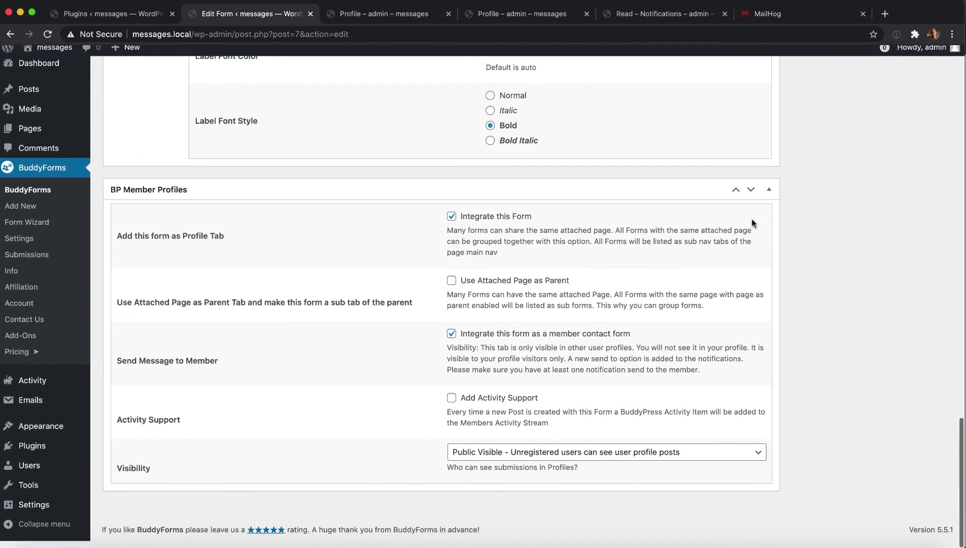